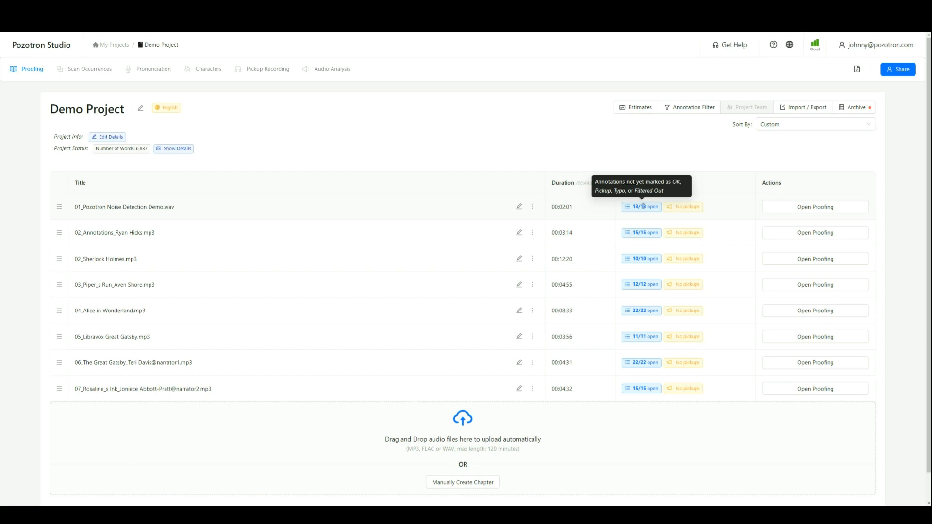
Step: Open proofing for the 01_Pozotron Noise Detection Demo.wav chapter and jump playback to several spots in the script
{"action": "left_click", "coordinate": [813, 208]}
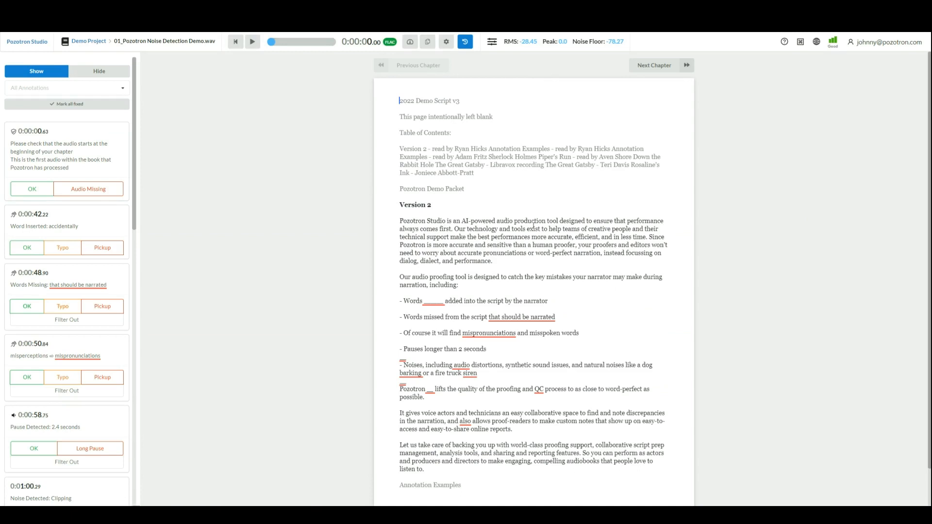
{"action": "left_click", "coordinate": [499, 229]}
{"action": "left_click", "coordinate": [512, 245]}
{"action": "left_click", "coordinate": [631, 245]}
{"action": "left_click", "coordinate": [405, 262]}
{"action": "scroll", "coordinate": [116, 218], "scroll_direction": "down", "scroll_amount": 1}
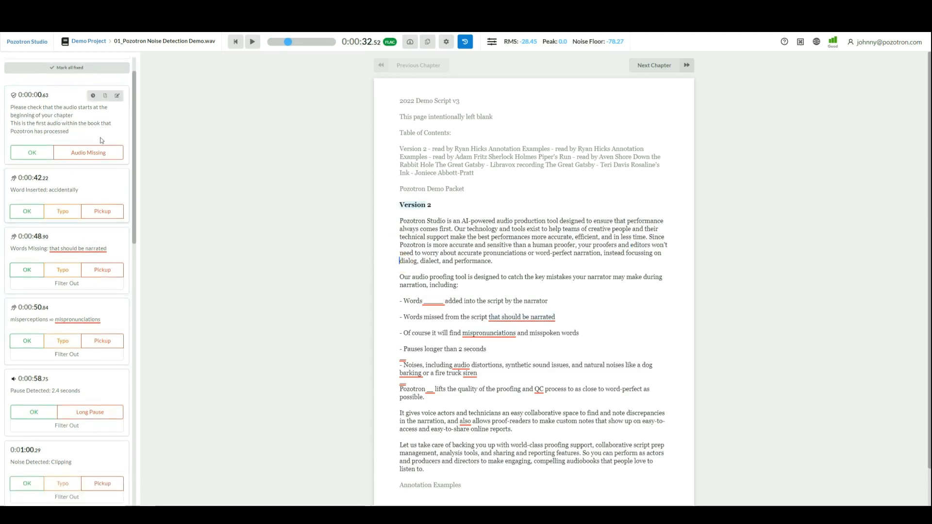
{"action": "scroll", "coordinate": [78, 161], "scroll_direction": "up", "scroll_amount": 1}
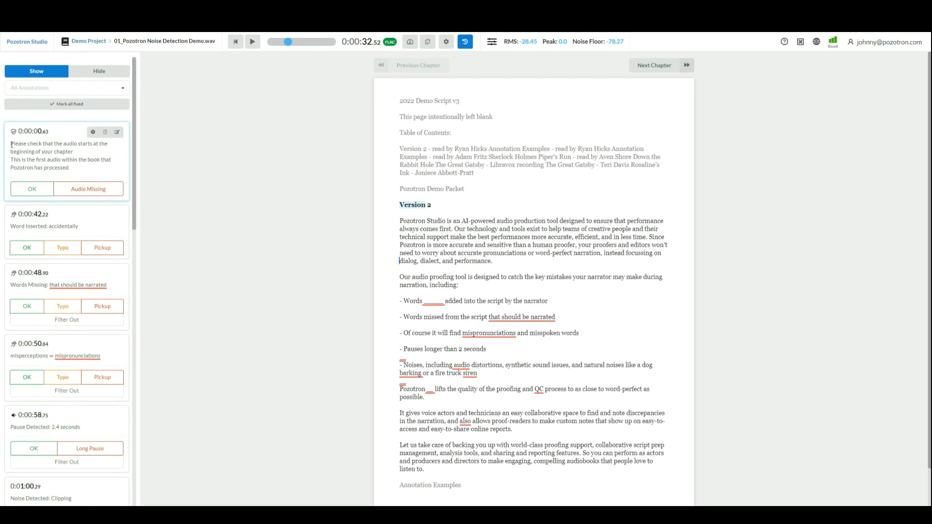
Step: Mark the first annotation, the audio-start check at 0:00:00.63, as OK
{"action": "left_click_drag", "start_coordinate": [11, 144], "coordinate": [97, 151]}
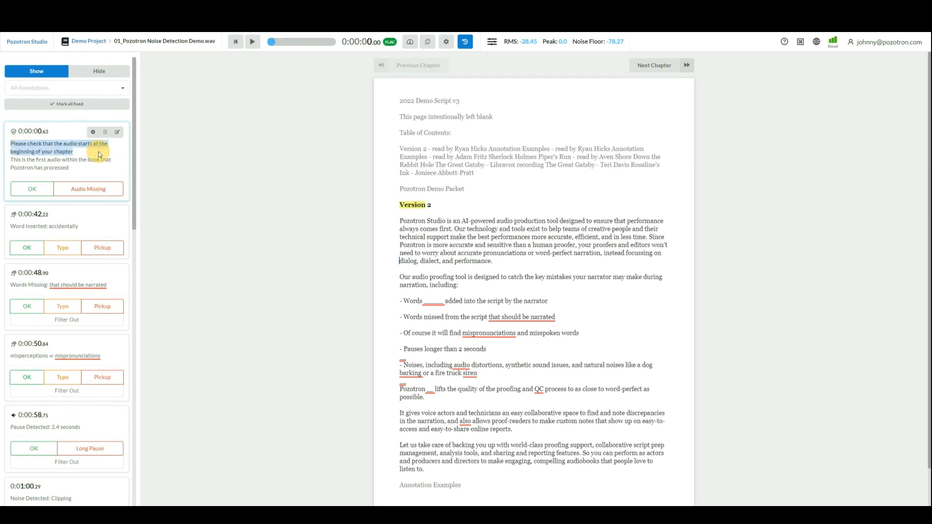
{"action": "left_click", "coordinate": [43, 191]}
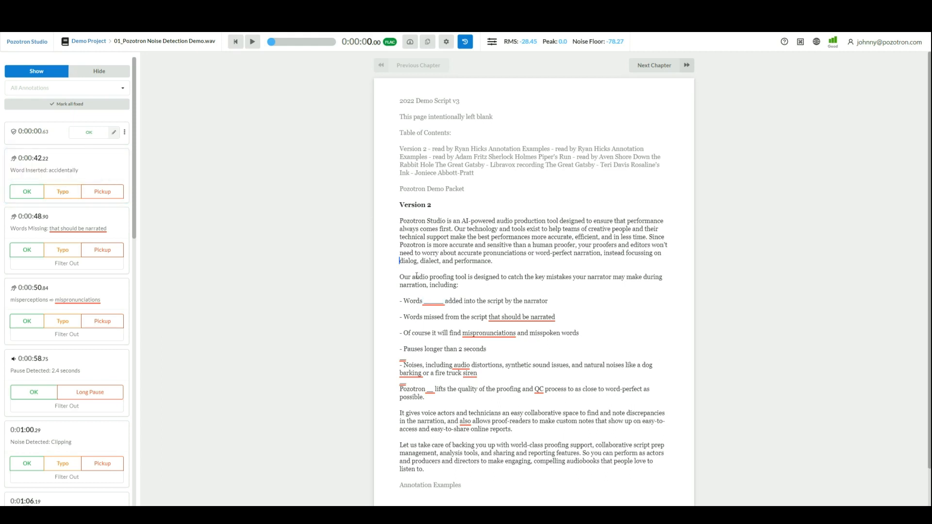
Step: Play the passage about inserted words and mark the 0:00:42.22 inserted-word annotation as Pickup
{"action": "left_click", "coordinate": [401, 277]}
{"action": "key", "text": "space"}
{"action": "key", "text": "space"}
{"action": "left_click", "coordinate": [430, 302]}
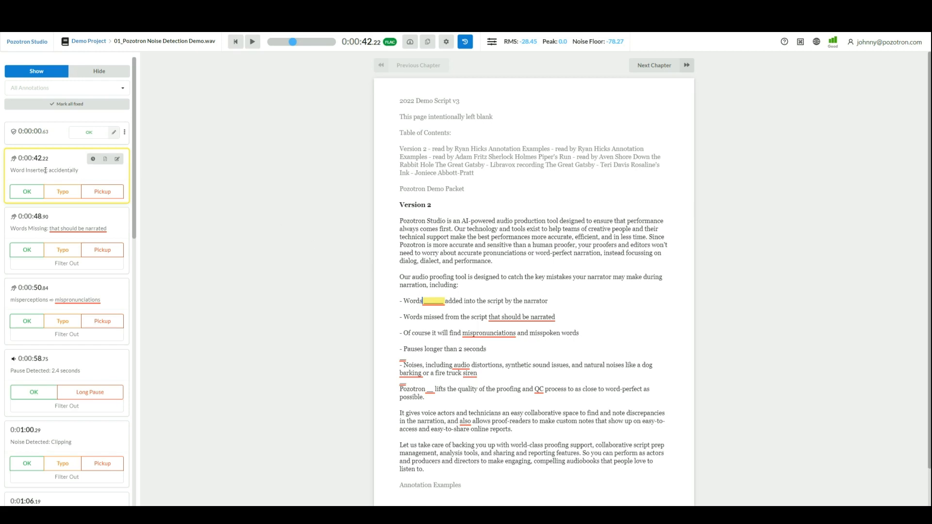
{"action": "left_click", "coordinate": [109, 192]}
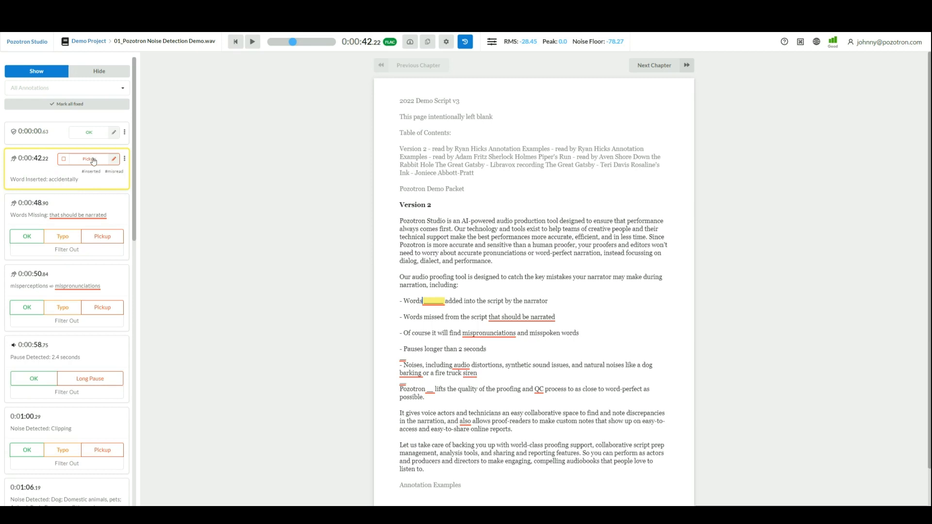
{"action": "left_click", "coordinate": [114, 160]}
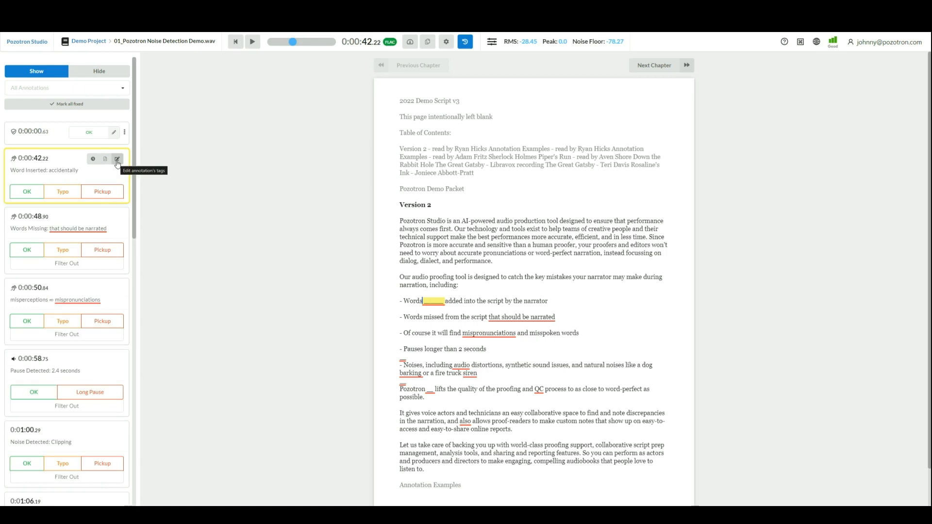
{"action": "left_click", "coordinate": [117, 161]}
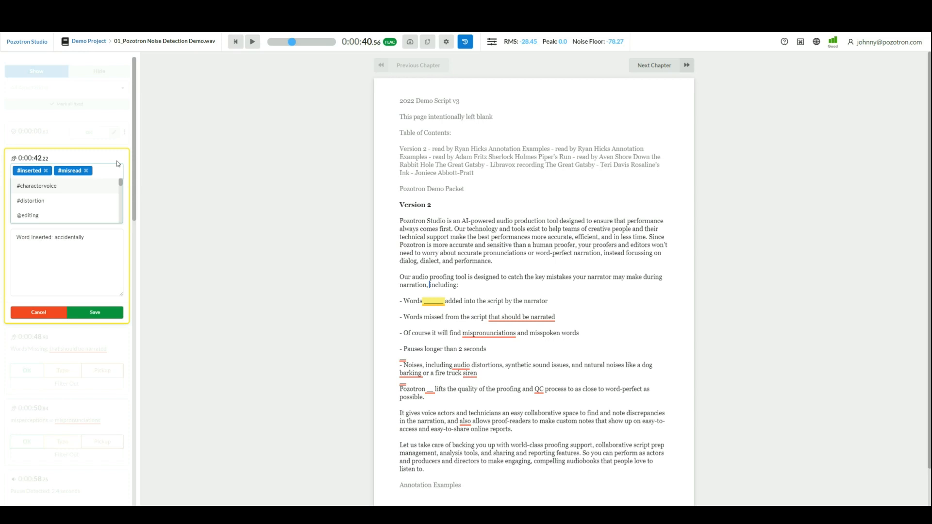
{"action": "type", "text": "na"}
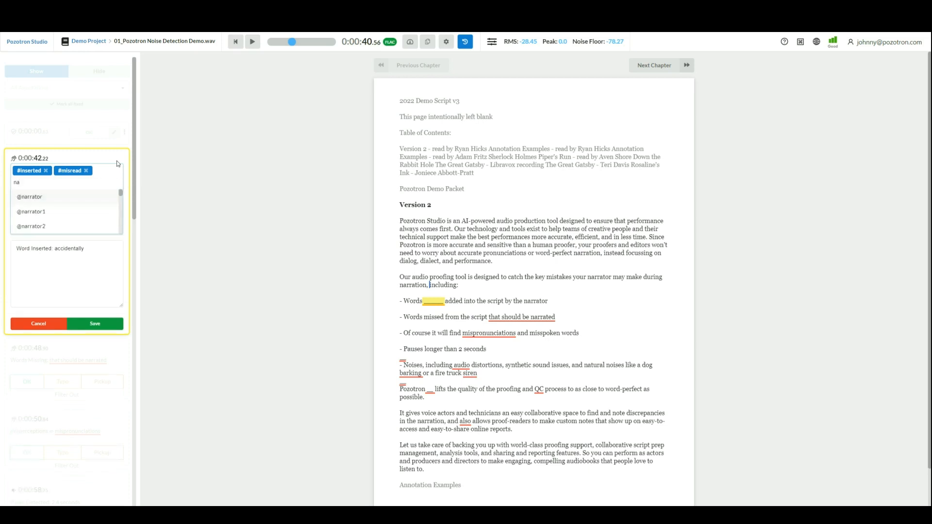
{"action": "left_click", "coordinate": [69, 213]}
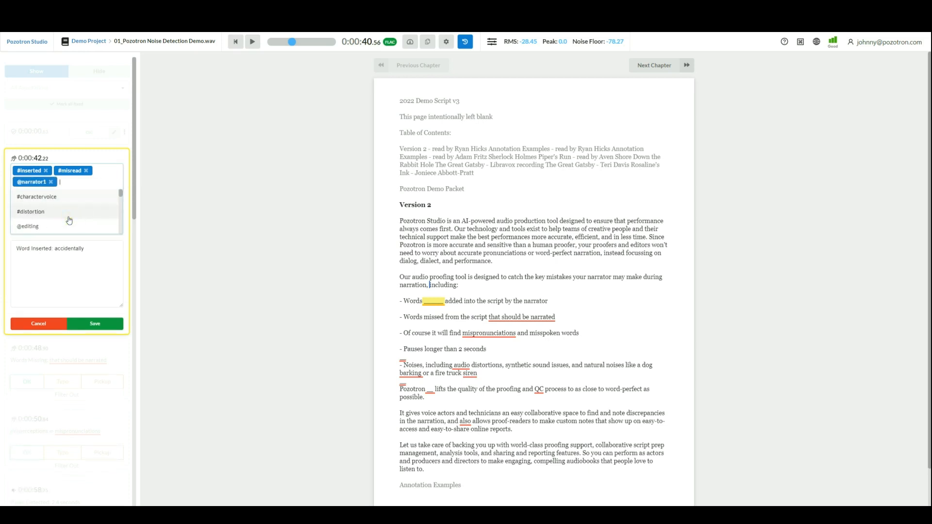
{"action": "left_click", "coordinate": [110, 326]}
{"action": "left_click", "coordinate": [105, 280]}
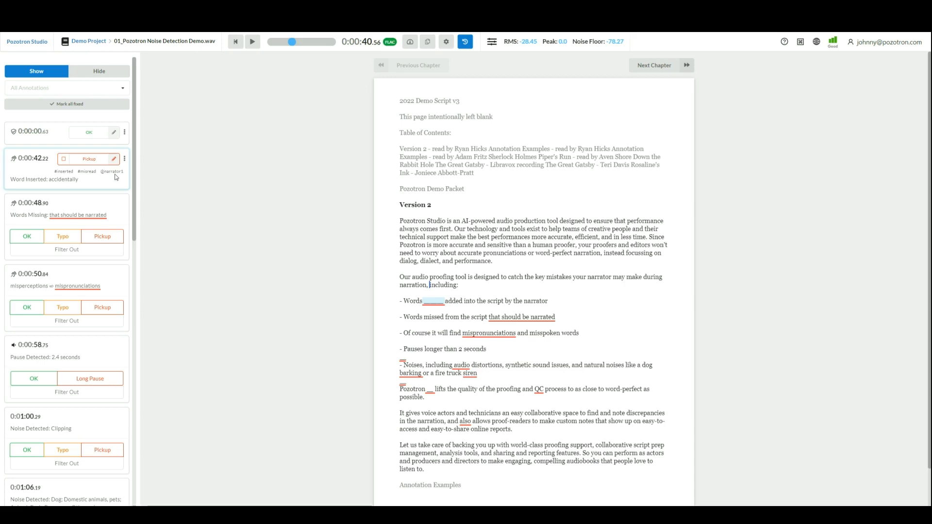
{"action": "mouse_move", "coordinate": [118, 207]}
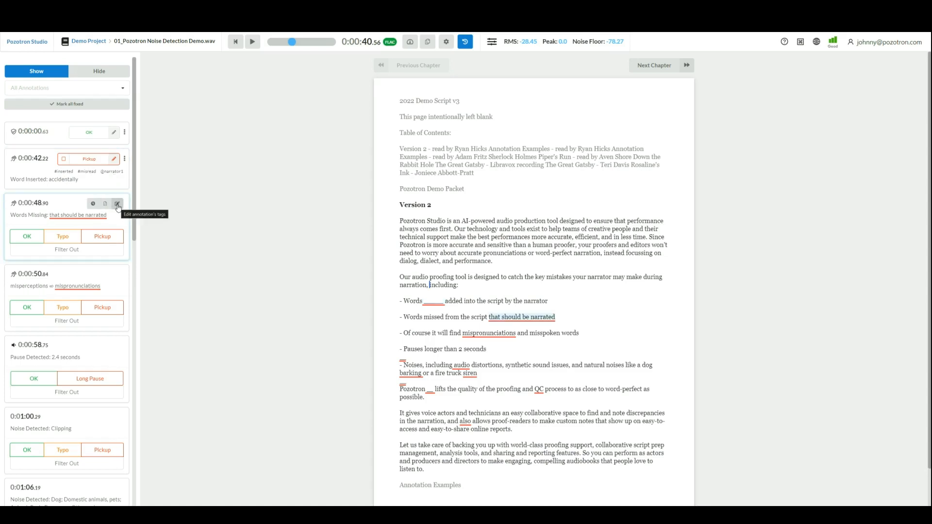
{"action": "left_click", "coordinate": [117, 204]}
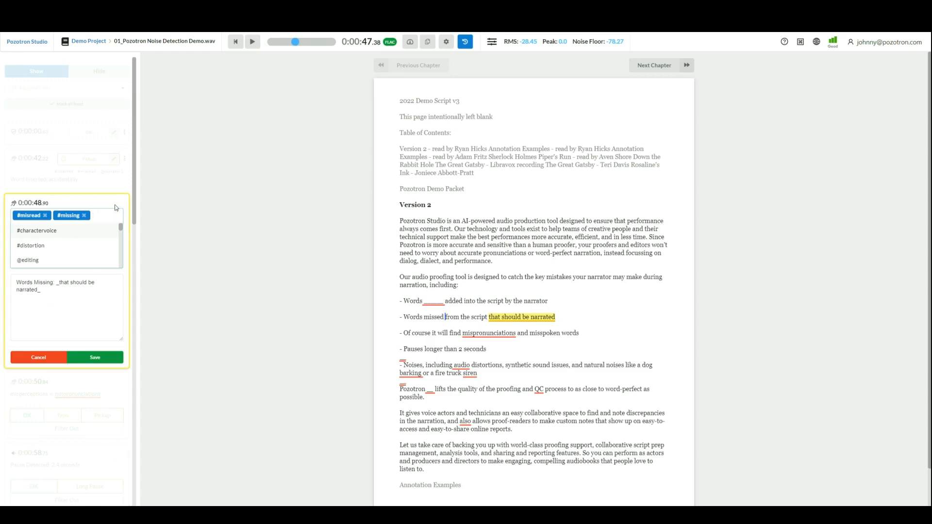
{"action": "type", "text": "ed"}
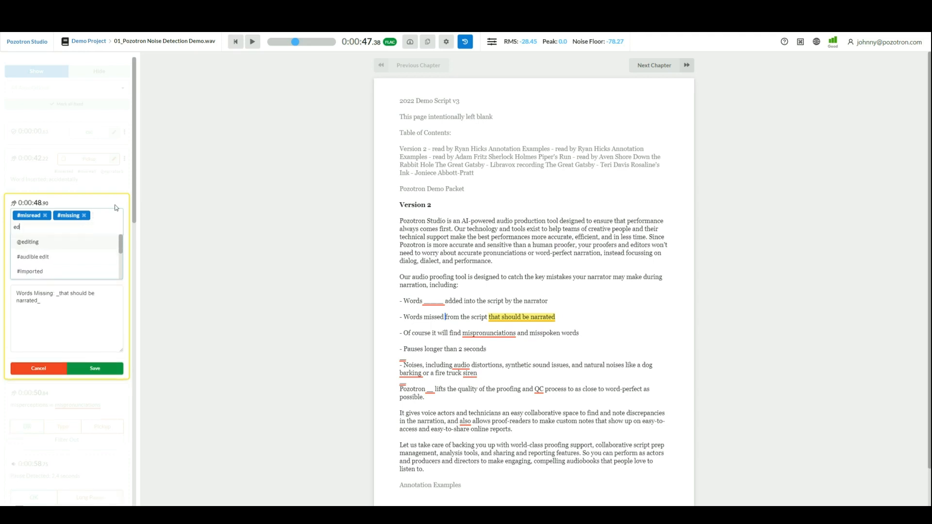
{"action": "left_click", "coordinate": [76, 242]}
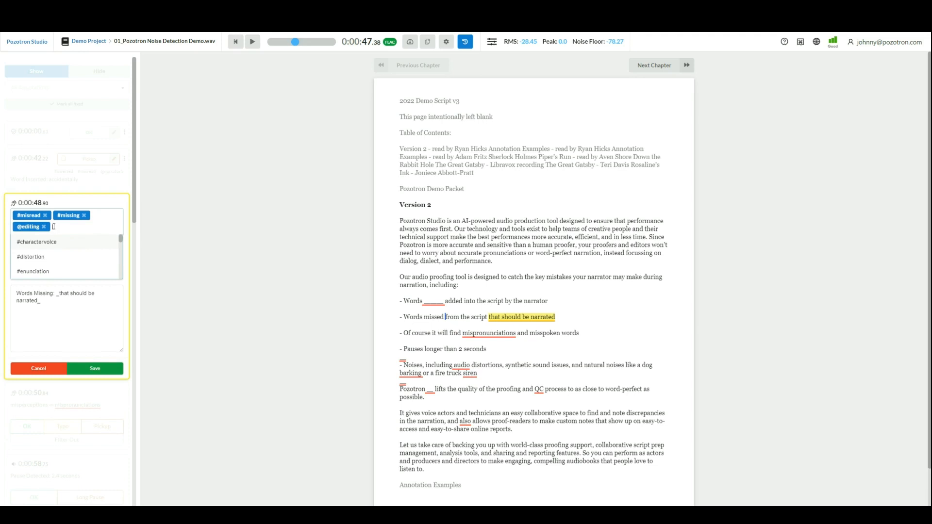
{"action": "left_click", "coordinate": [88, 320]}
{"action": "left_click", "coordinate": [88, 321]}
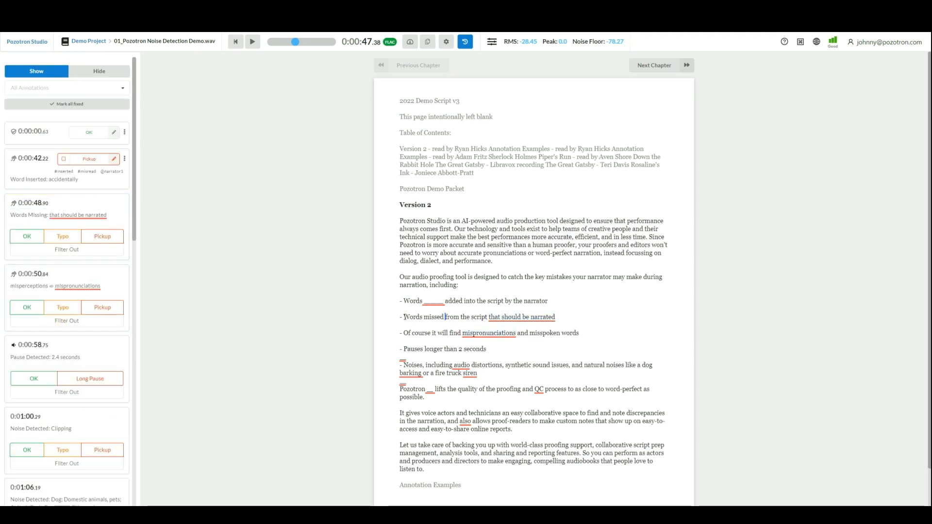
Step: Play back the missed-words line and select its "that should be narrated" annotation in the script
{"action": "left_click", "coordinate": [399, 317]}
{"action": "key", "text": "space"}
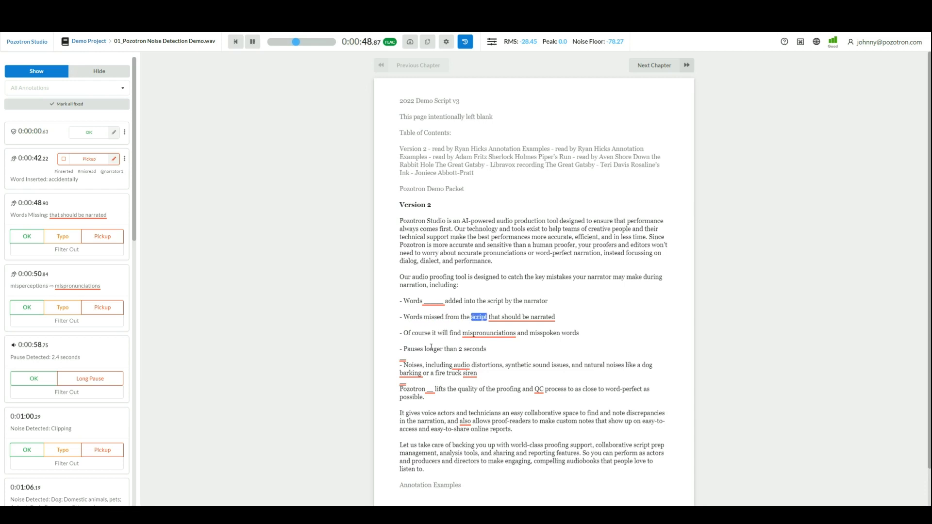
{"action": "key", "text": "space"}
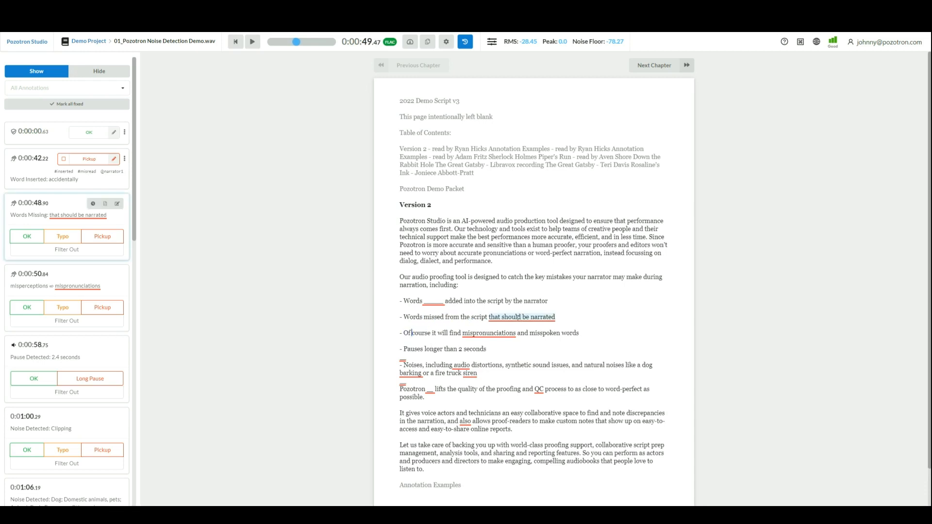
{"action": "left_click", "coordinate": [511, 318]}
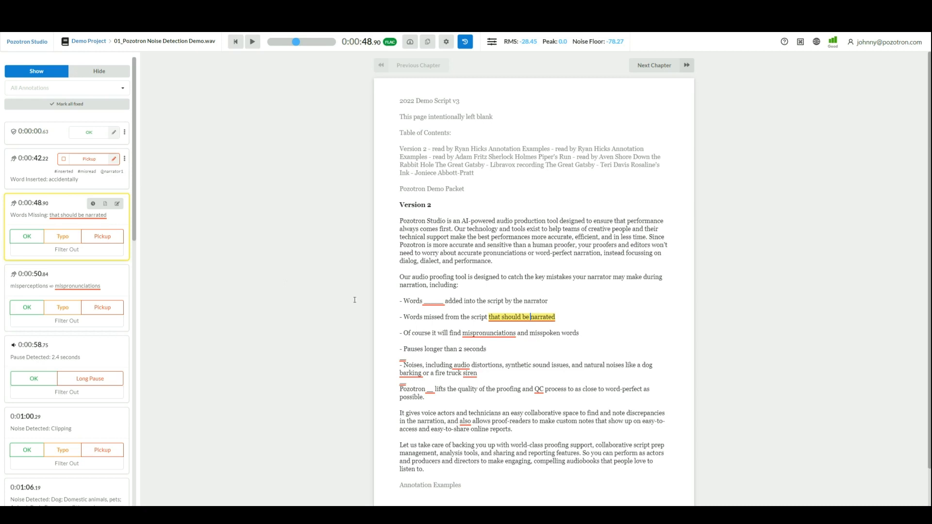
{"action": "left_click", "coordinate": [117, 204]}
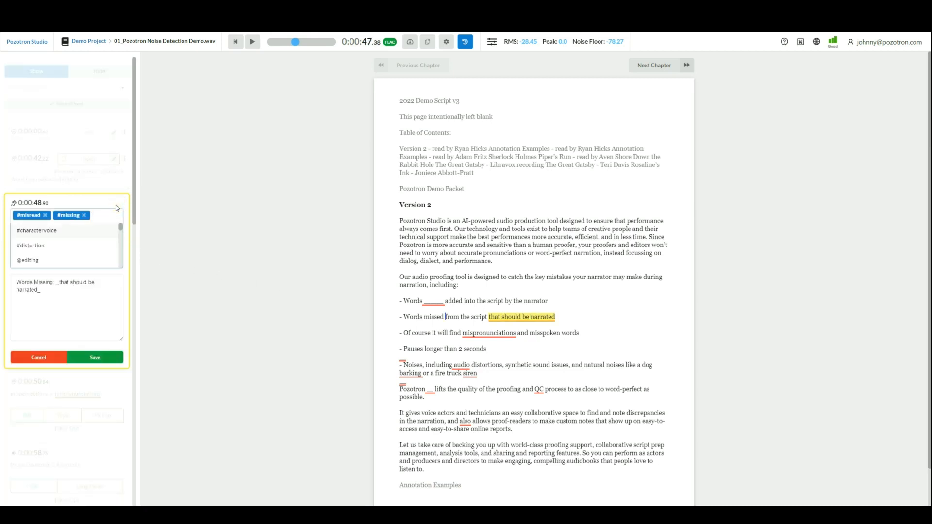
{"action": "type", "text": "narra"}
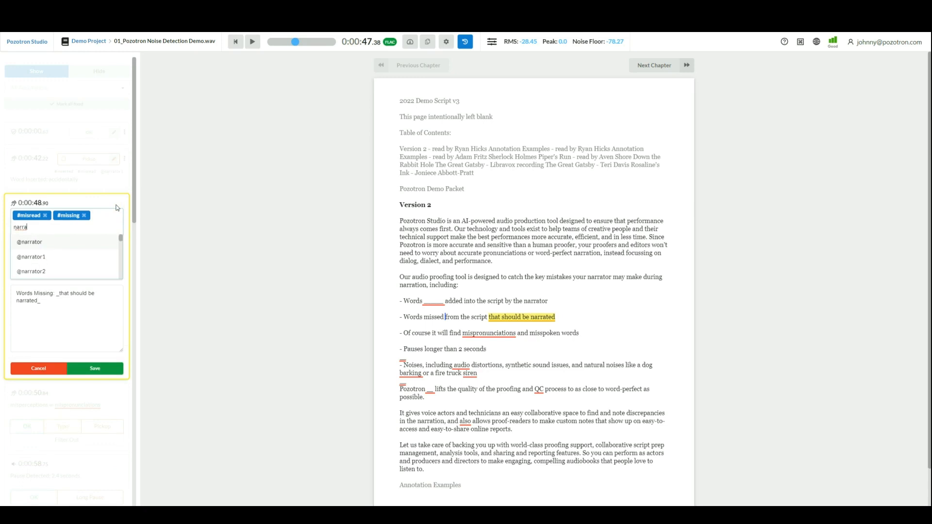
{"action": "left_click", "coordinate": [68, 257]}
{"action": "left_click", "coordinate": [100, 312]}
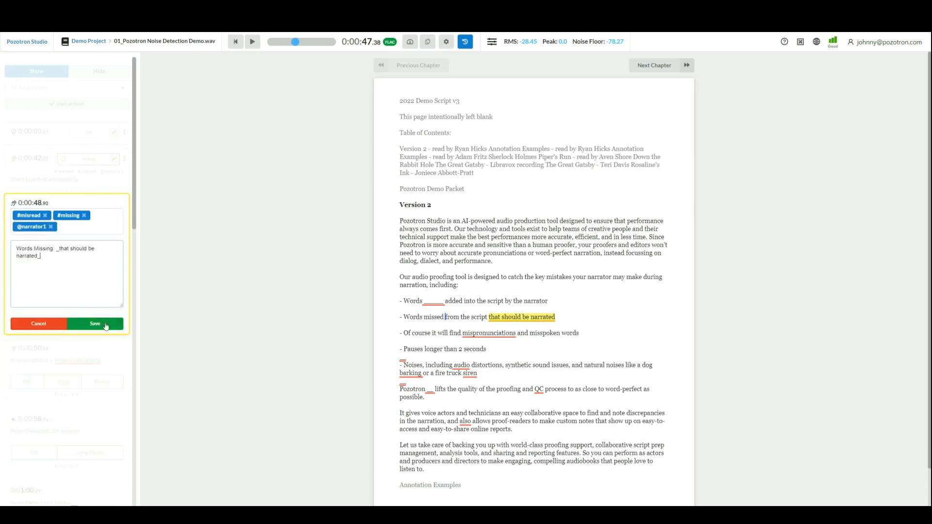
{"action": "left_click", "coordinate": [104, 324]}
Step: Select the "mispronunciations" annotation in the script and mark it as Pickup
{"action": "left_click", "coordinate": [405, 333]}
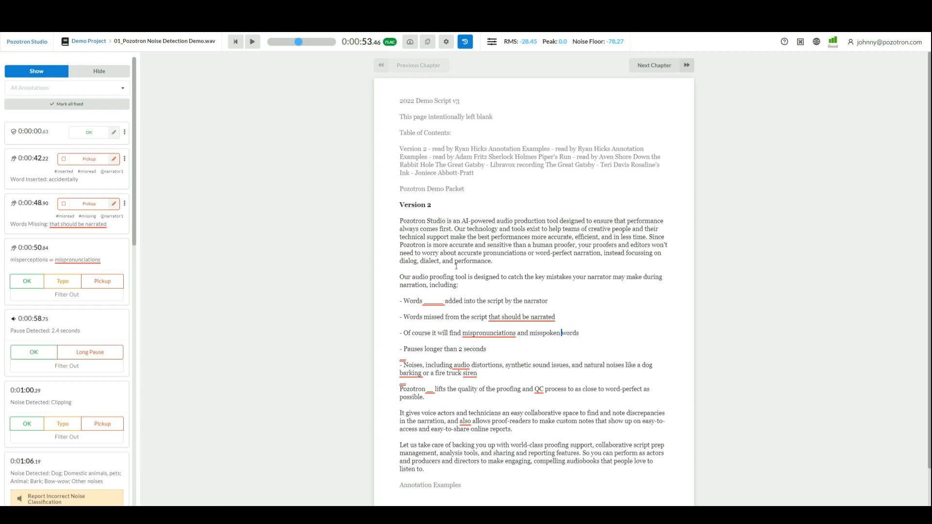
{"action": "left_click", "coordinate": [485, 334]}
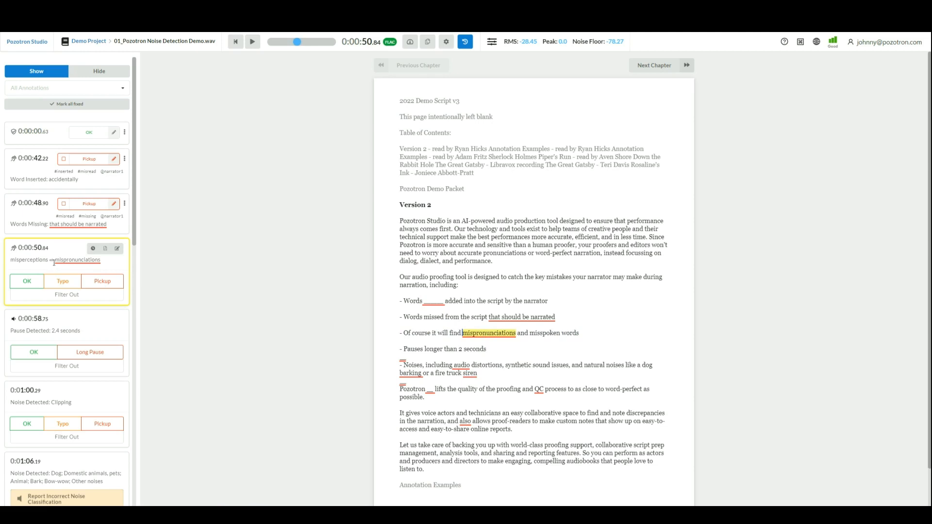
{"action": "left_click", "coordinate": [96, 287]}
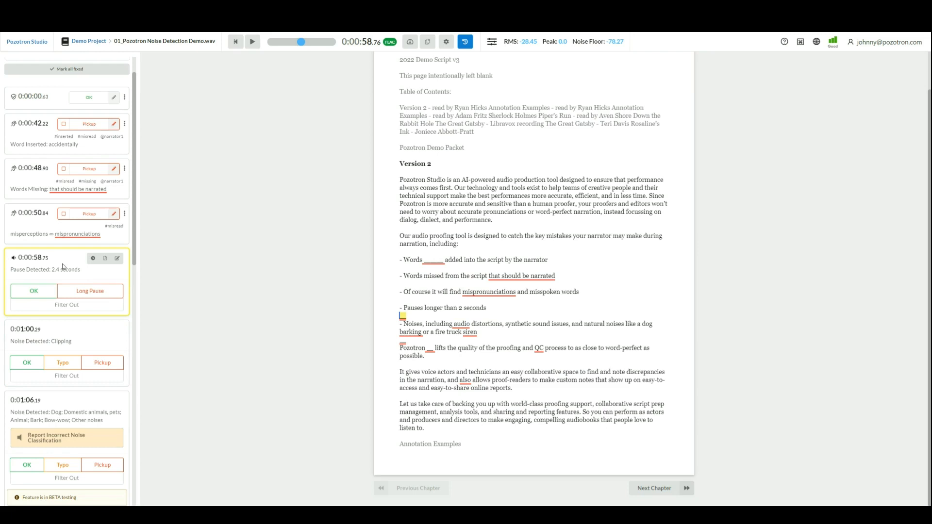
Step: Filter out the 2.4-second pause annotation, choosing to automatically filter out shorter pauses too
{"action": "left_click", "coordinate": [85, 309]}
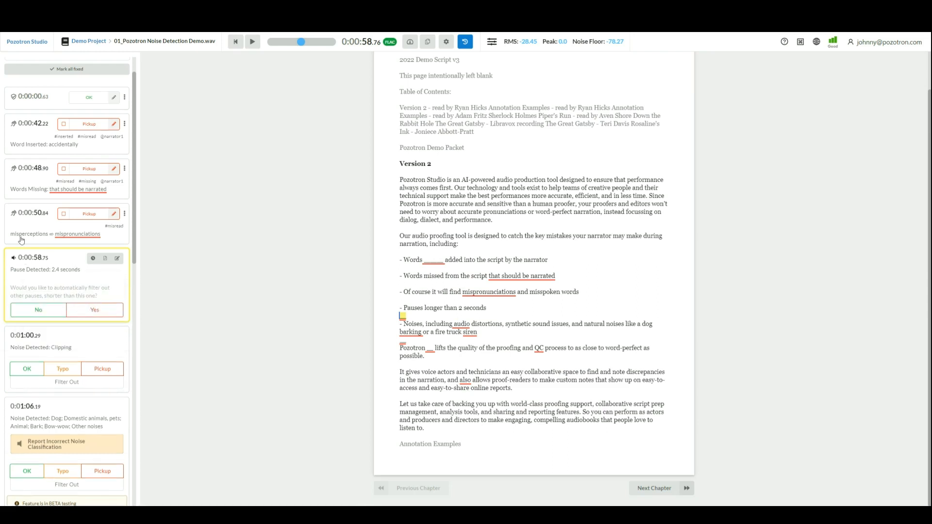
{"action": "left_click", "coordinate": [94, 311]}
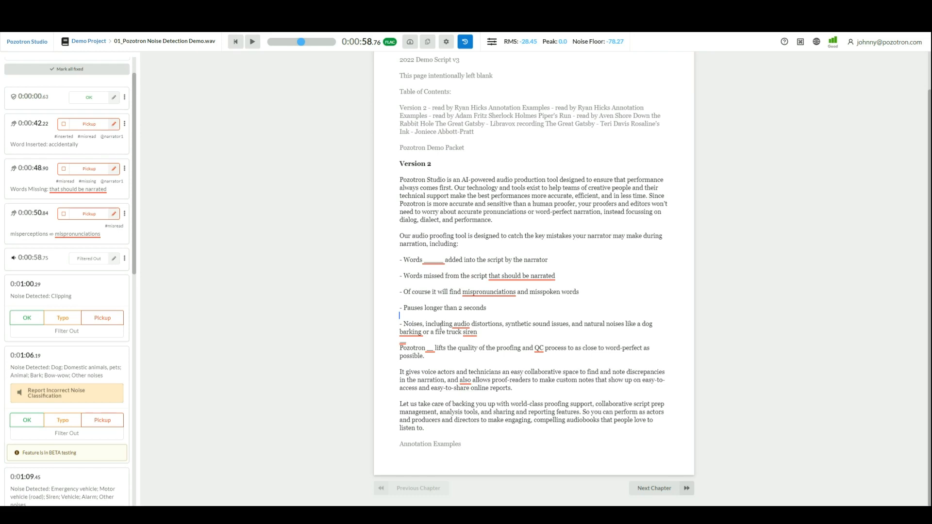
Step: Play back the audio from the noises line of the script
{"action": "left_click", "coordinate": [405, 324]}
{"action": "key", "text": "space"}
{"action": "key", "text": "space"}
{"action": "scroll", "coordinate": [83, 311], "scroll_direction": "down", "scroll_amount": 1}
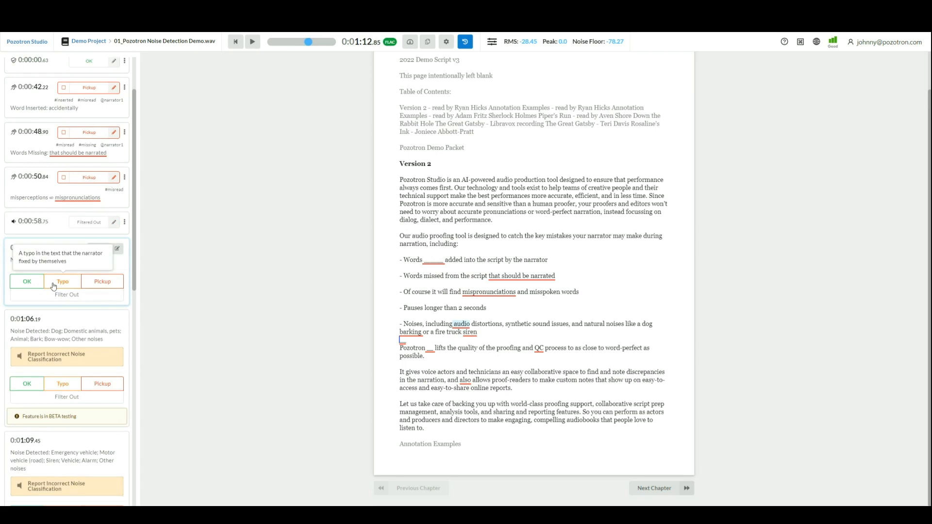
{"action": "left_click", "coordinate": [117, 249]}
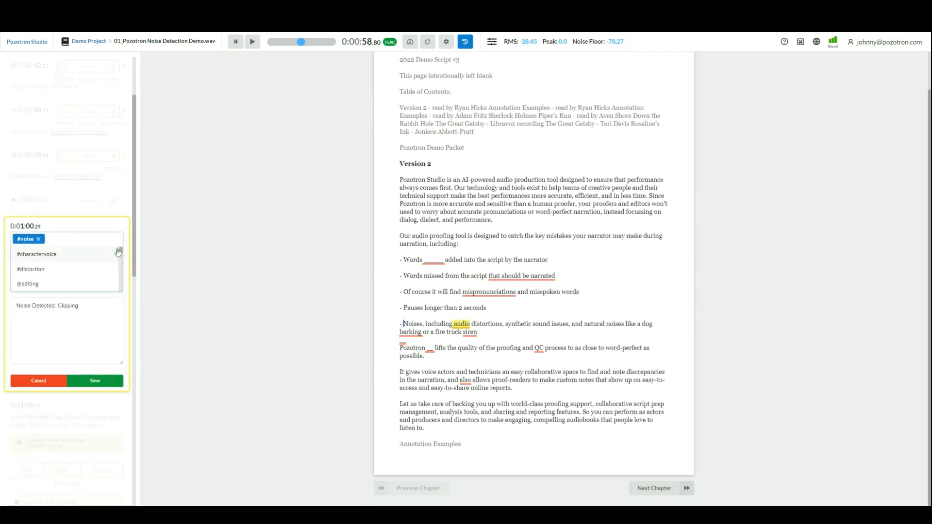
{"action": "scroll", "coordinate": [118, 252], "scroll_direction": "down", "scroll_amount": 2}
{"action": "left_click", "coordinate": [117, 252]}
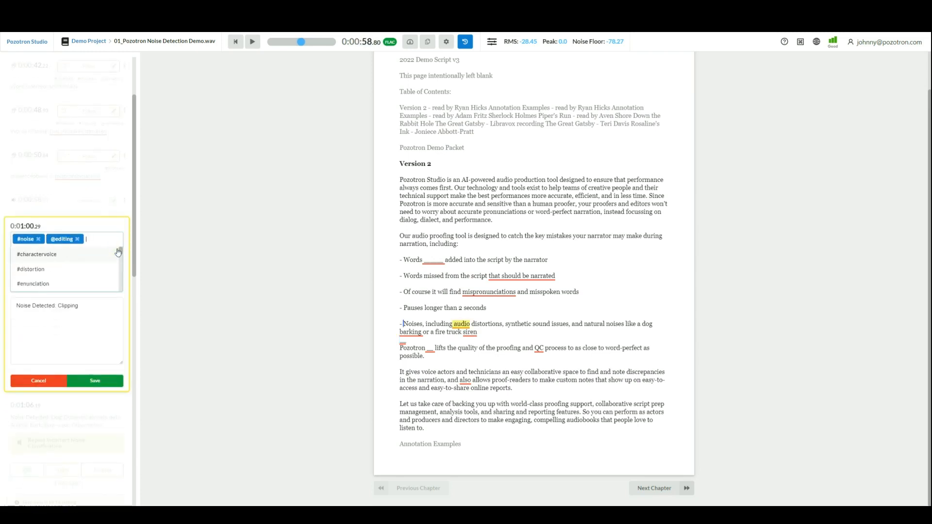
{"action": "left_click", "coordinate": [89, 382]}
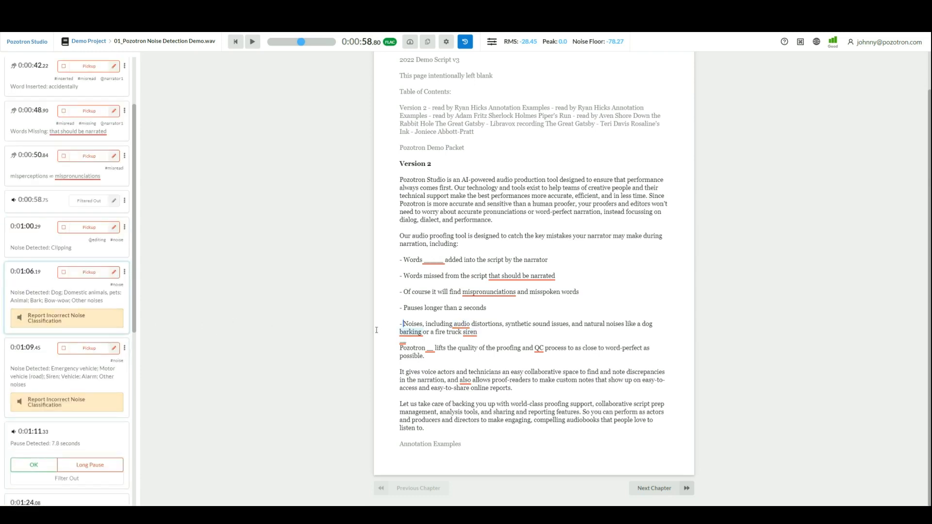
Step: Add a new annotation on the "Our audio proofing tool…" sentence with the note Wrong Character Voice
{"action": "scroll", "coordinate": [89, 357], "scroll_direction": "down", "scroll_amount": 2}
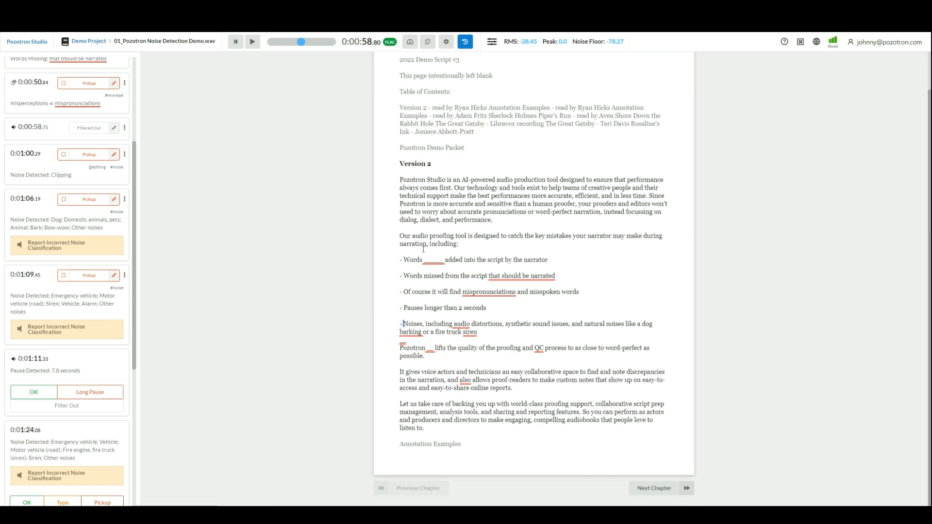
{"action": "left_click_drag", "start_coordinate": [400, 236], "coordinate": [442, 245]}
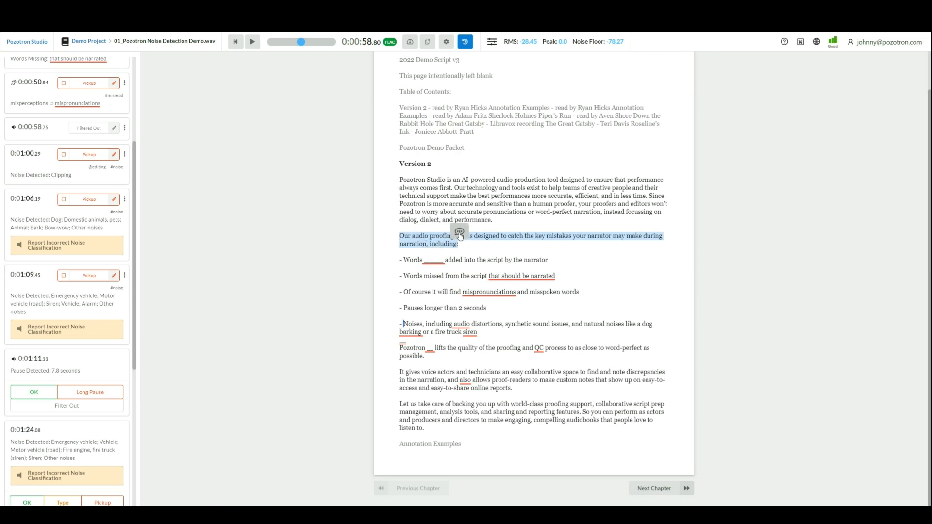
{"action": "left_click", "coordinate": [460, 234]}
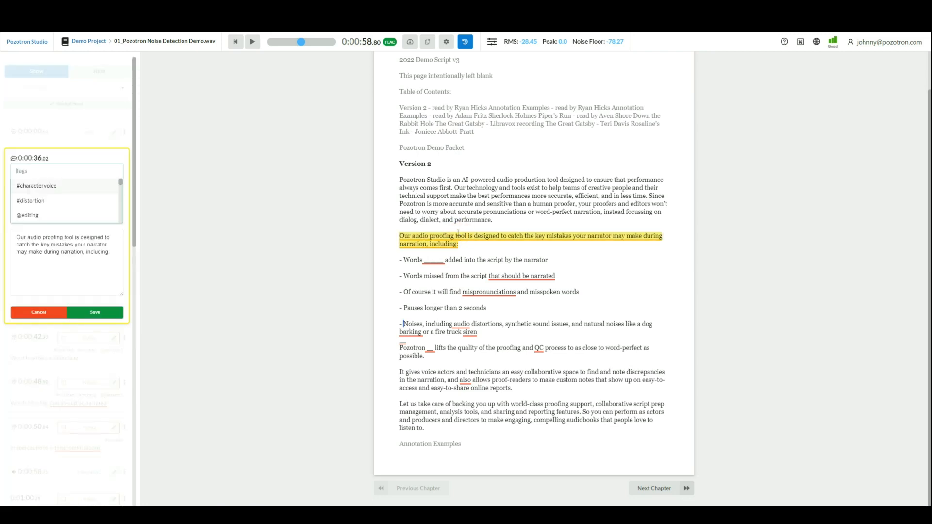
{"action": "left_click", "coordinate": [95, 259]}
{"action": "triple_click", "coordinate": [44, 201]}
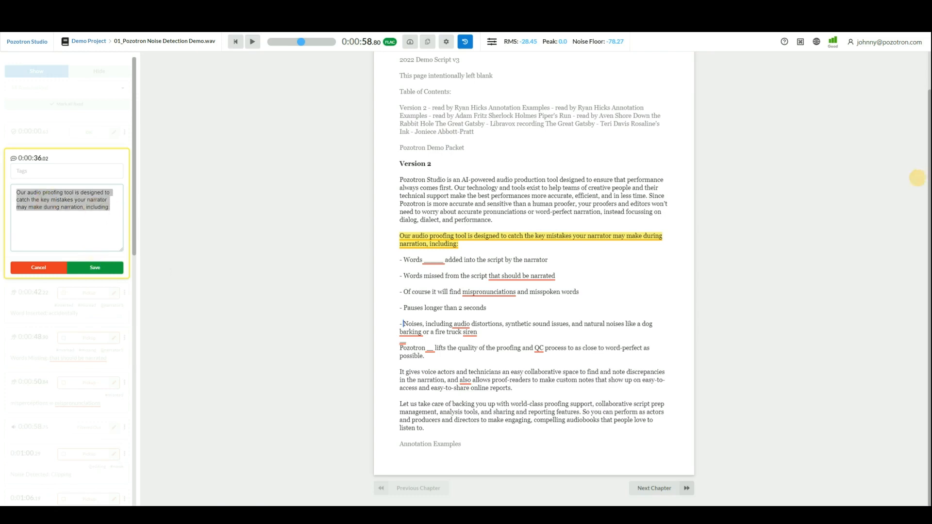
{"action": "type", "text": "Wrong Character Voice"}
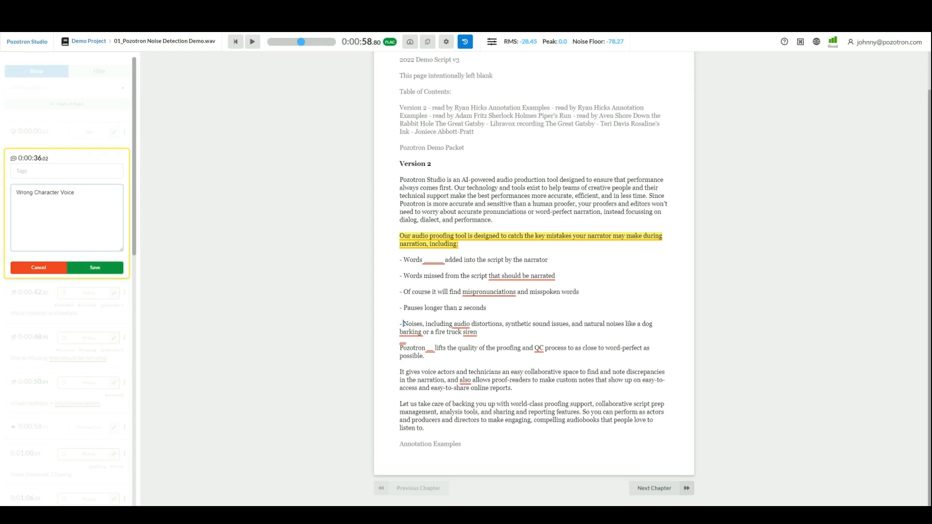
{"action": "left_click", "coordinate": [69, 171]}
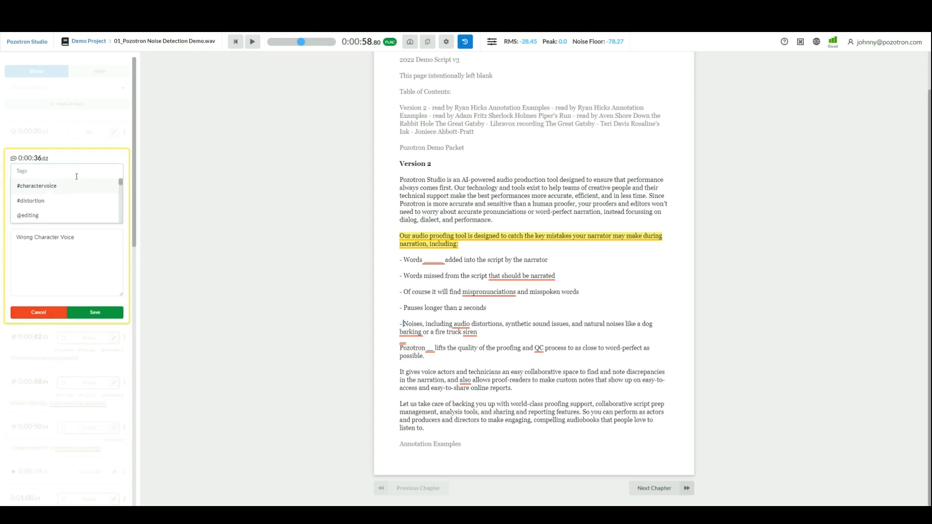
{"action": "left_click", "coordinate": [106, 268]}
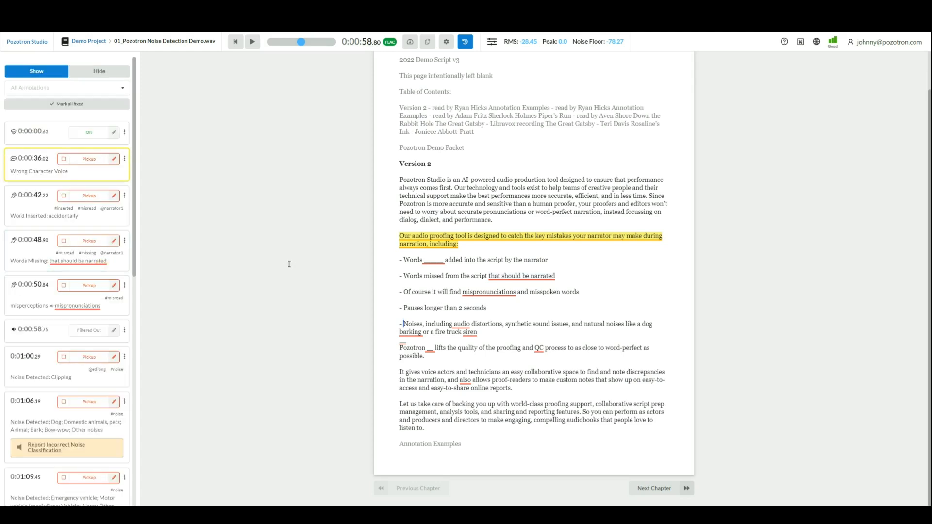